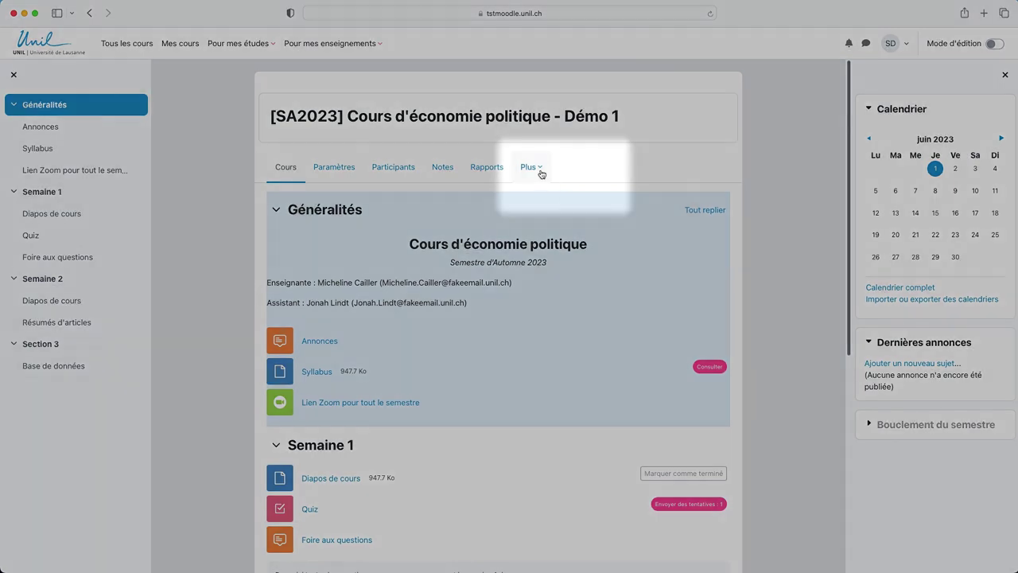
pyautogui.click(541, 173)
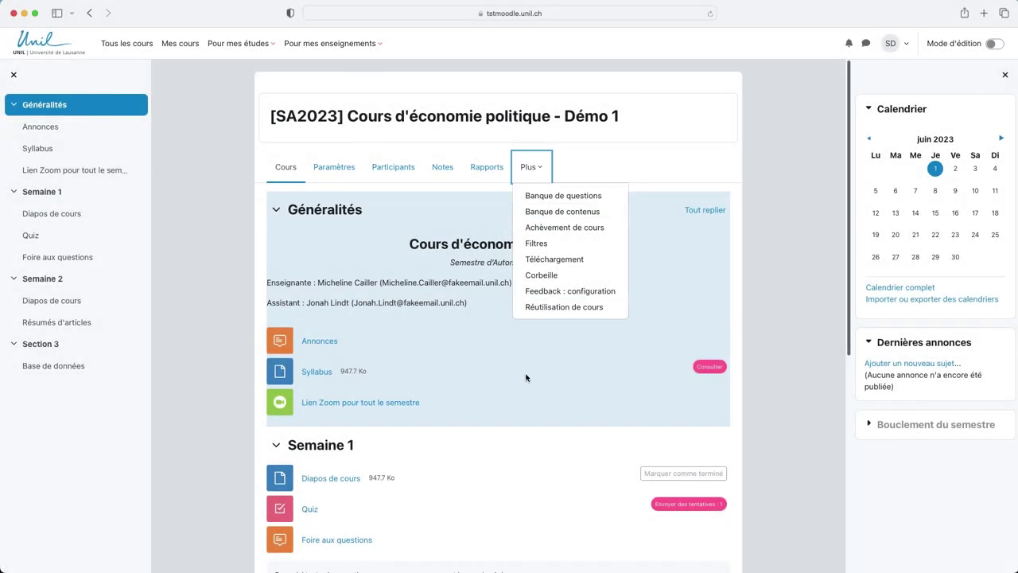
pyautogui.click(479, 459)
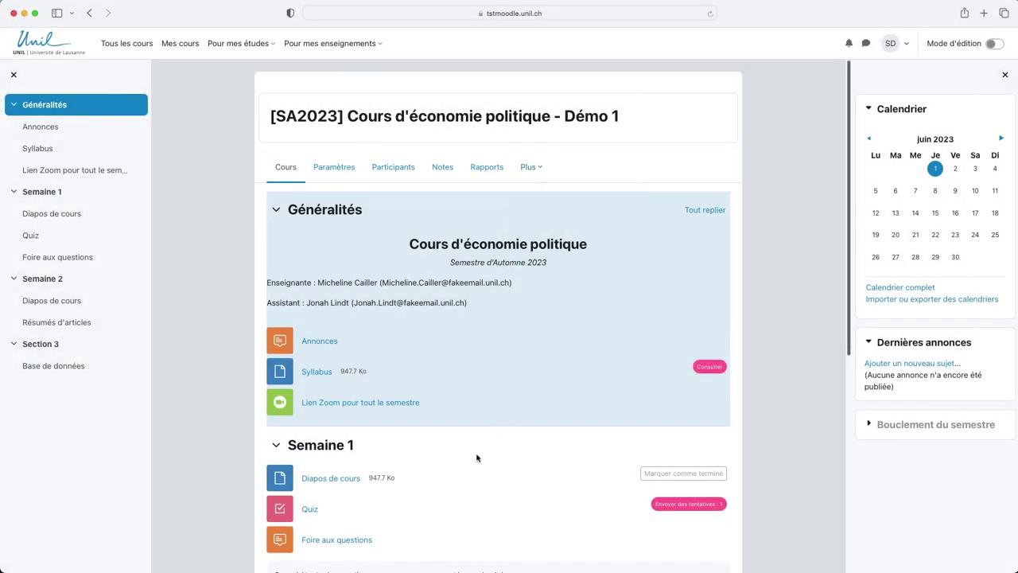
# Add a Vrai/Faux question named "Ecole keynésienne", with a text on Keynesianism, to the Semaine 1 quiz
pyautogui.click(315, 514)
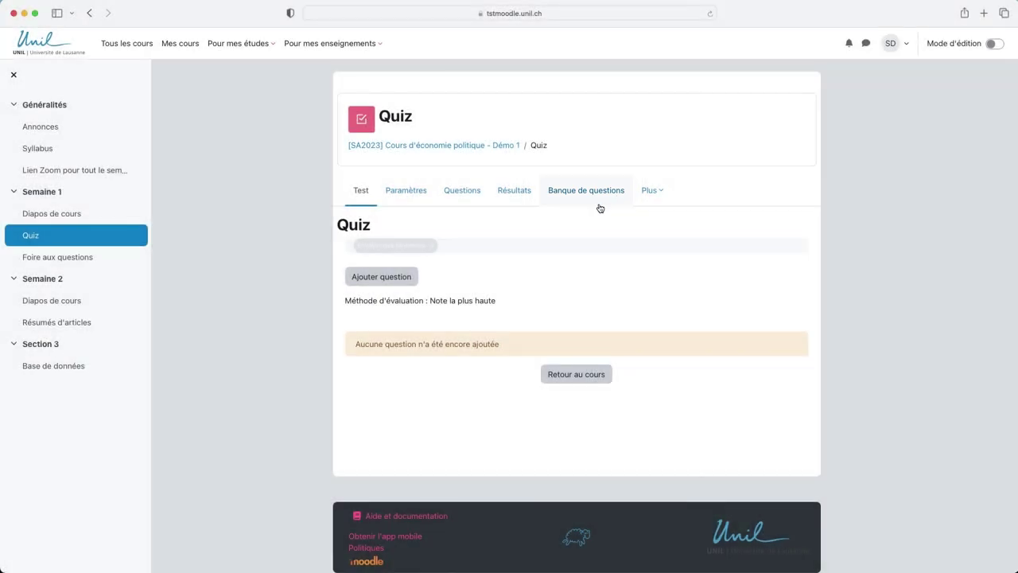
pyautogui.click(405, 284)
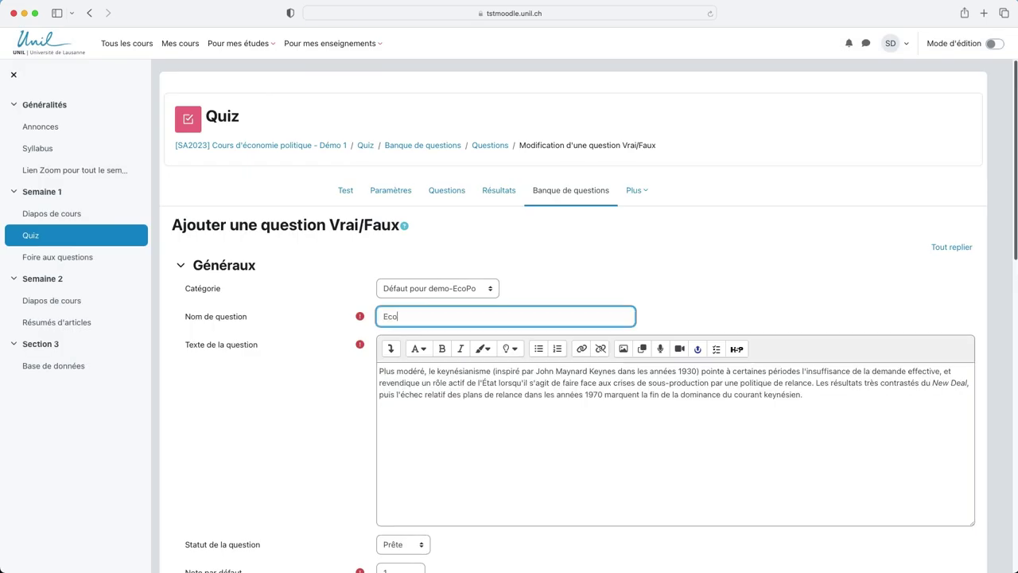
pyautogui.write('le keynésienne')
pyautogui.scroll(-15, 432, 413)
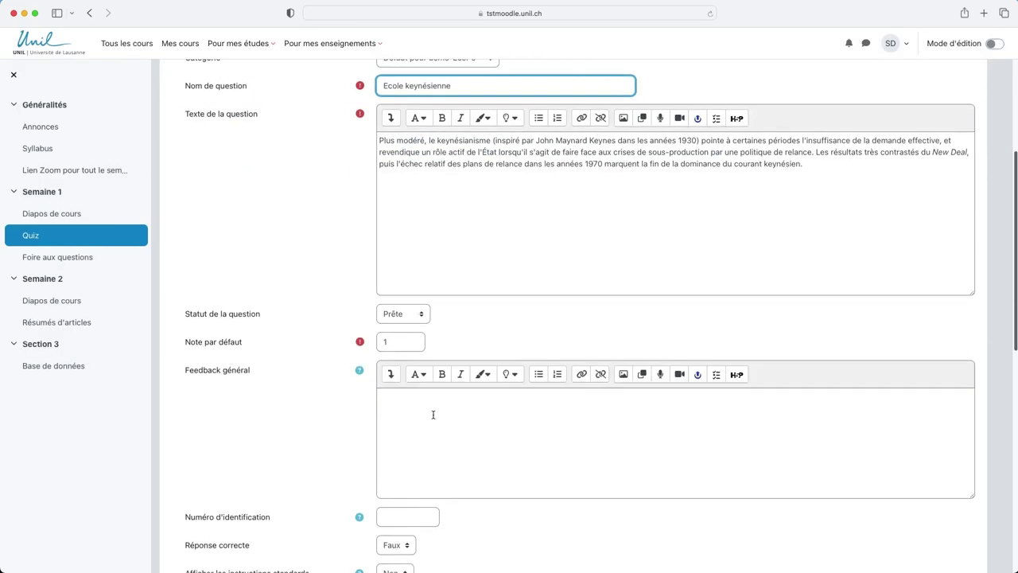
pyautogui.click(413, 434)
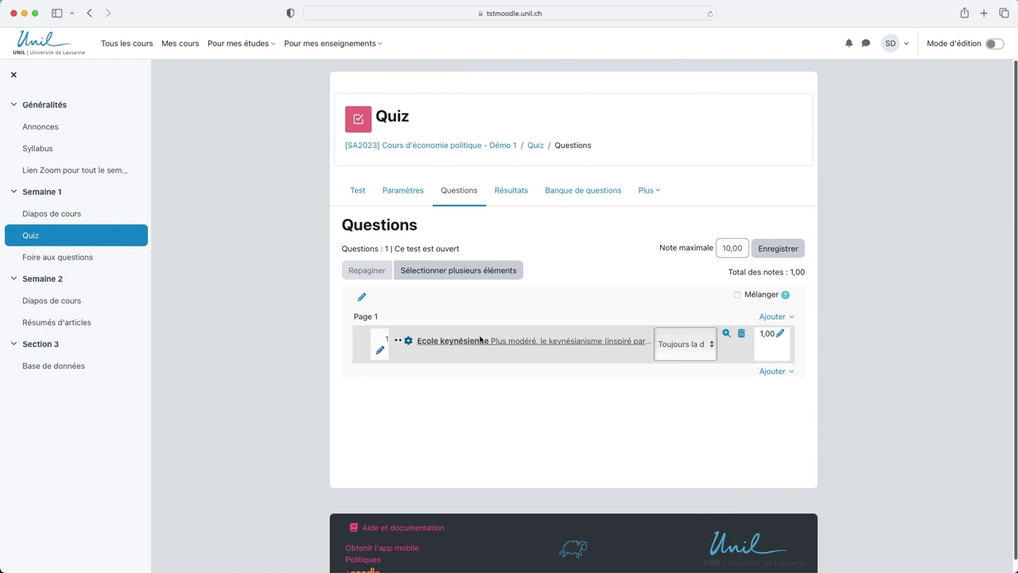
# Show the categories of the quiz's question bank, with the course index collapsed
pyautogui.click(569, 202)
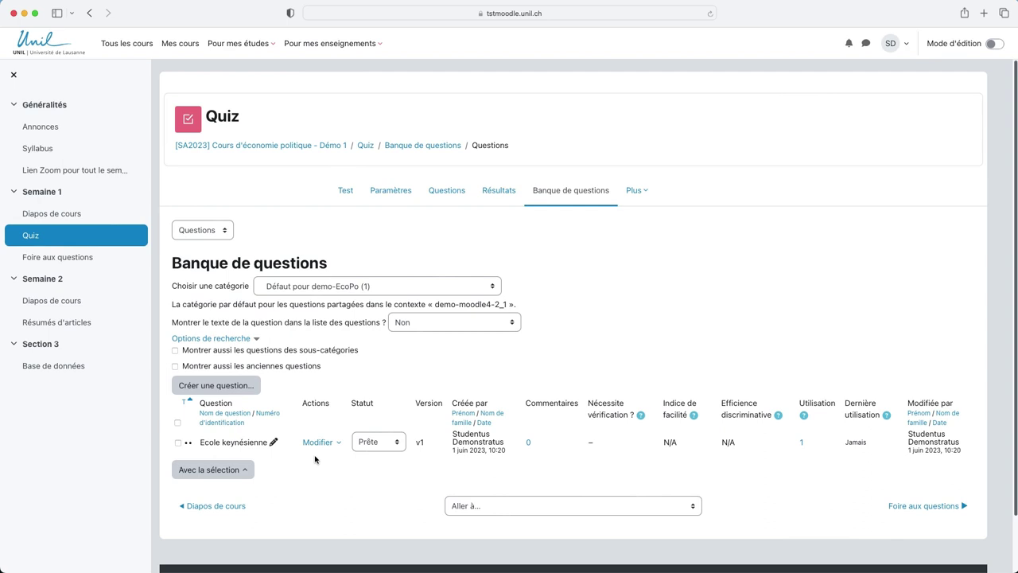
pyautogui.click(13, 75)
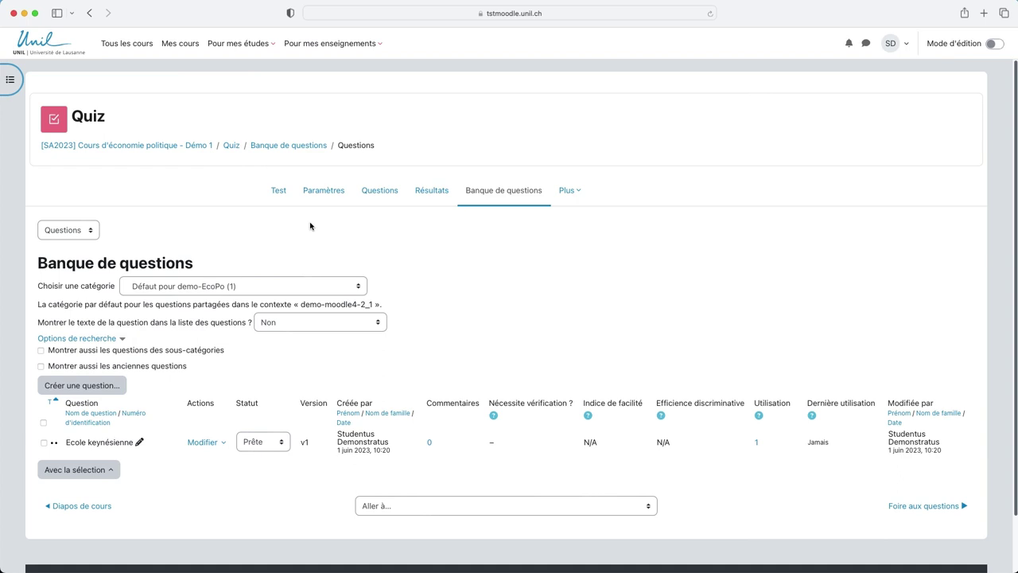
pyautogui.click(94, 235)
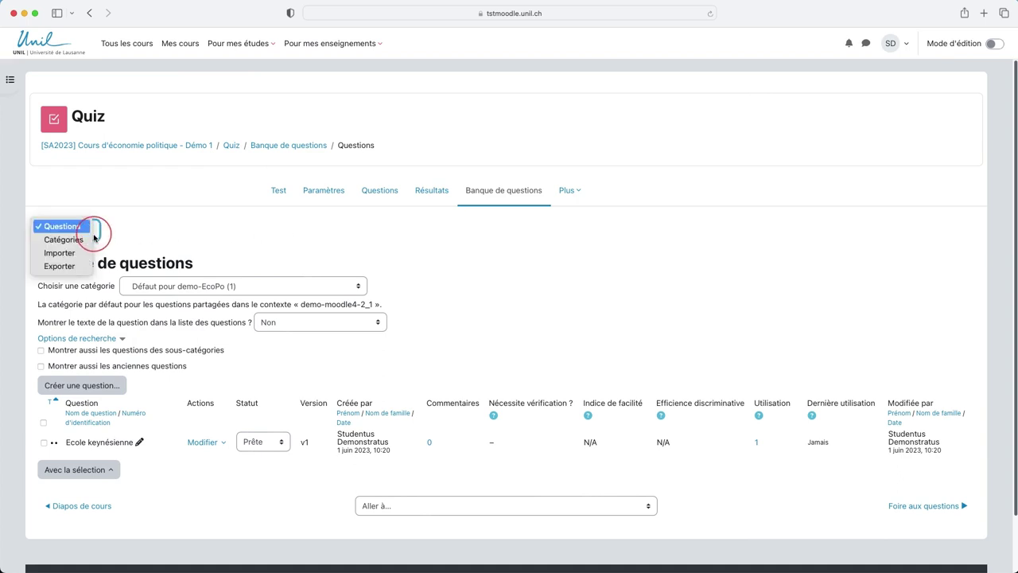
pyautogui.click(64, 239)
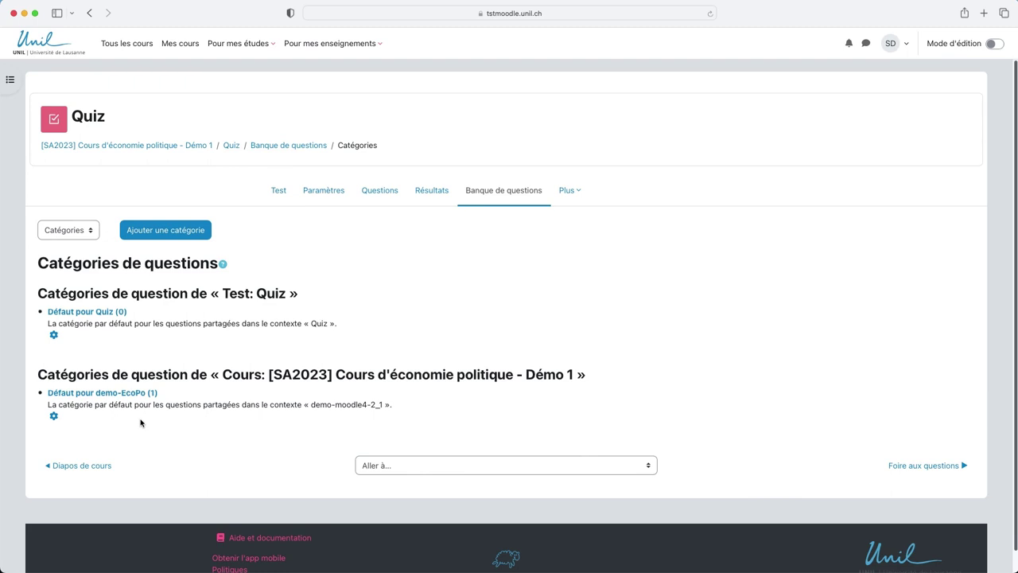
# Add a question category named "Questions générales" under the parent category Défaut pour demo-EcoPo
pyautogui.click(165, 234)
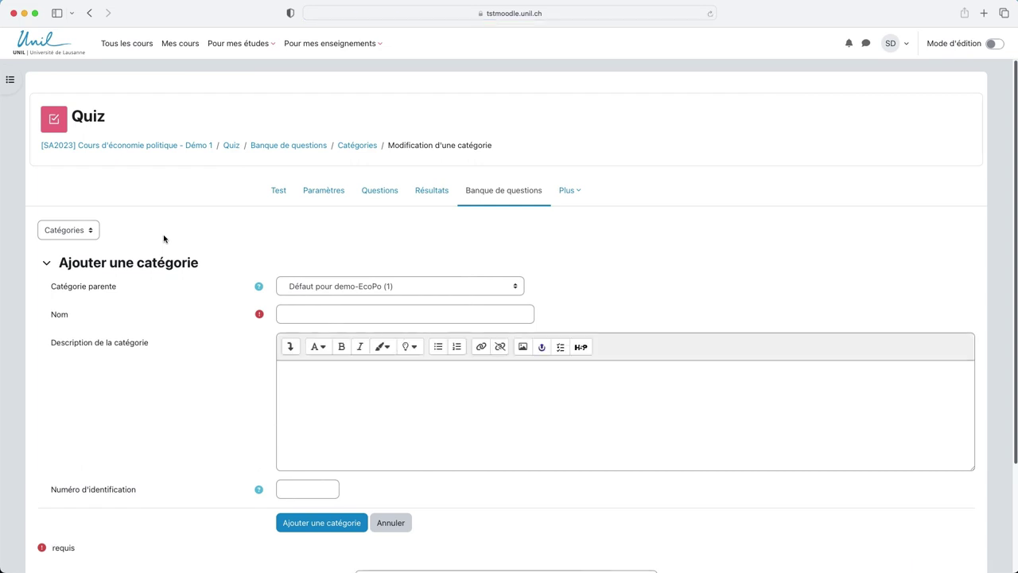
pyautogui.click(288, 318)
pyautogui.write('Q')
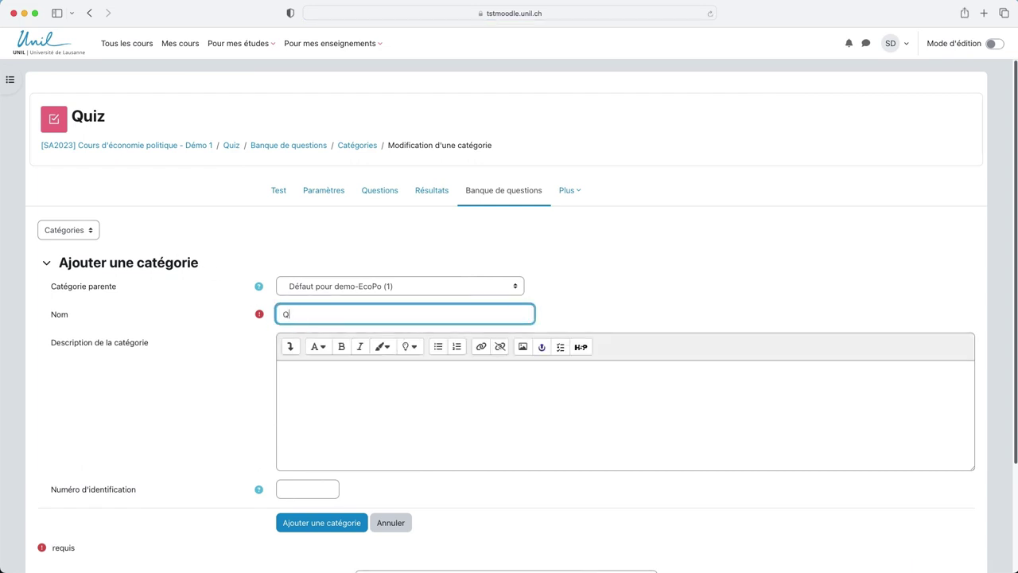
pyautogui.write('uestions générales')
pyautogui.click(301, 390)
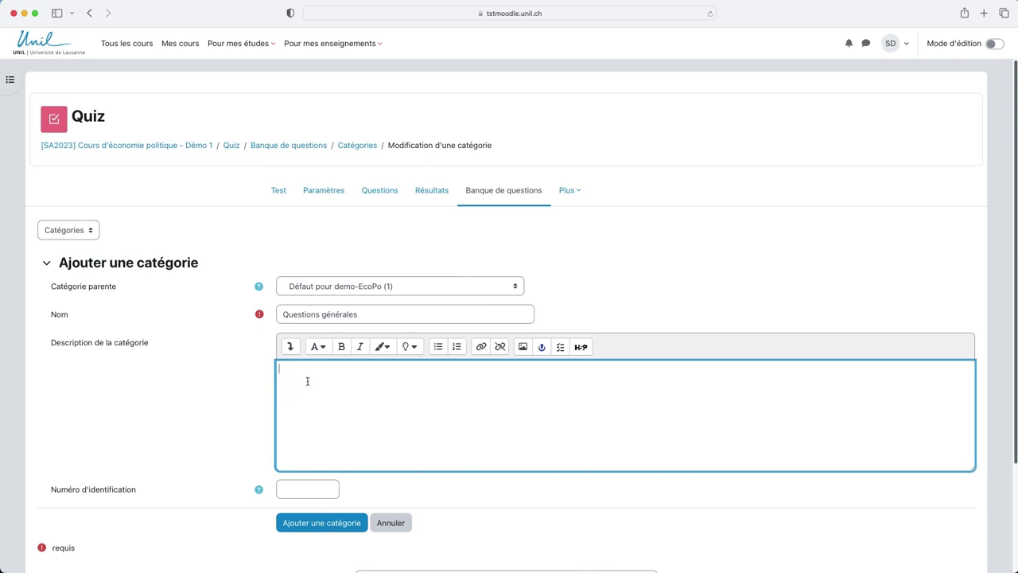
pyautogui.click(484, 291)
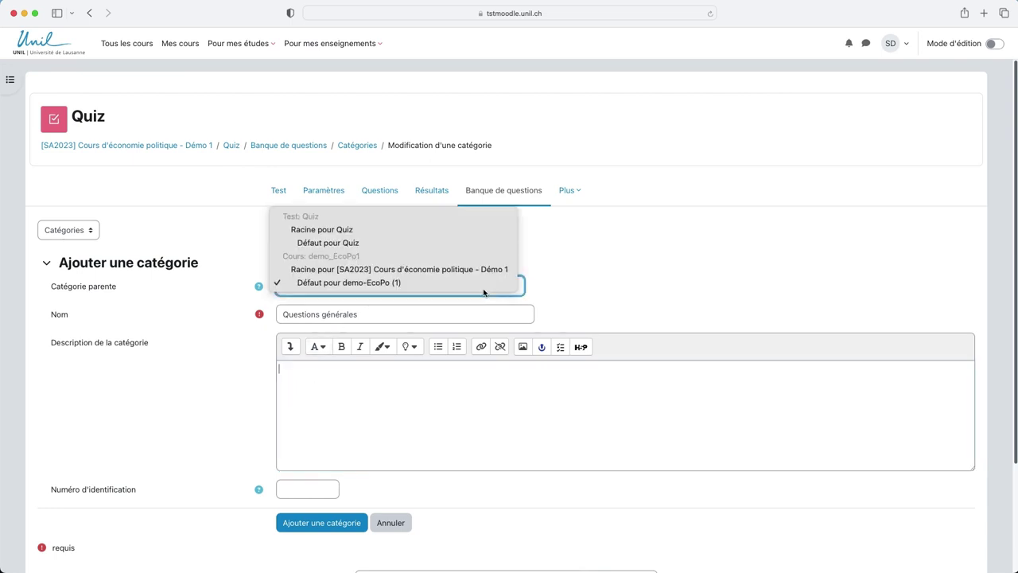
pyautogui.click(484, 293)
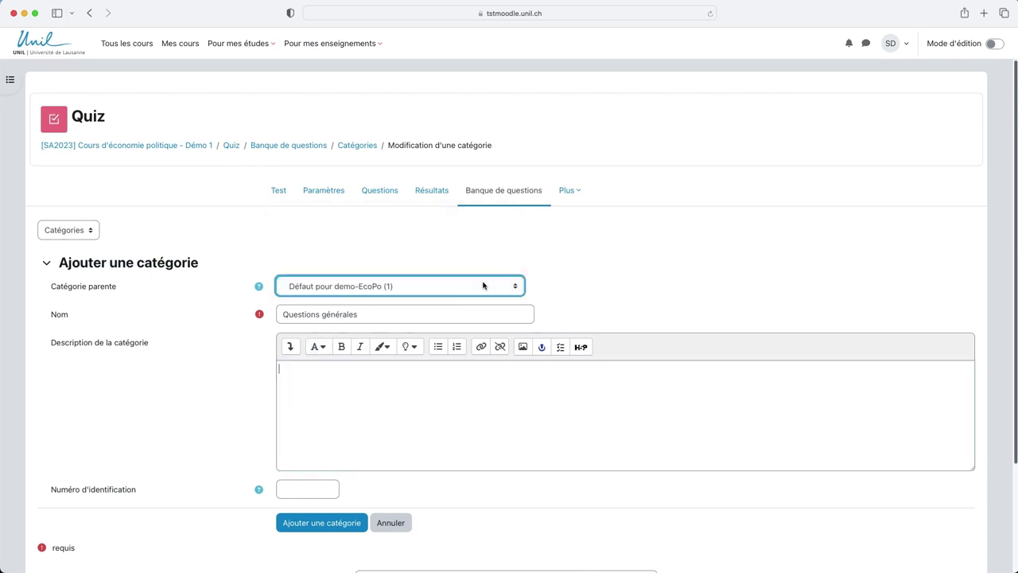
pyautogui.click(483, 286)
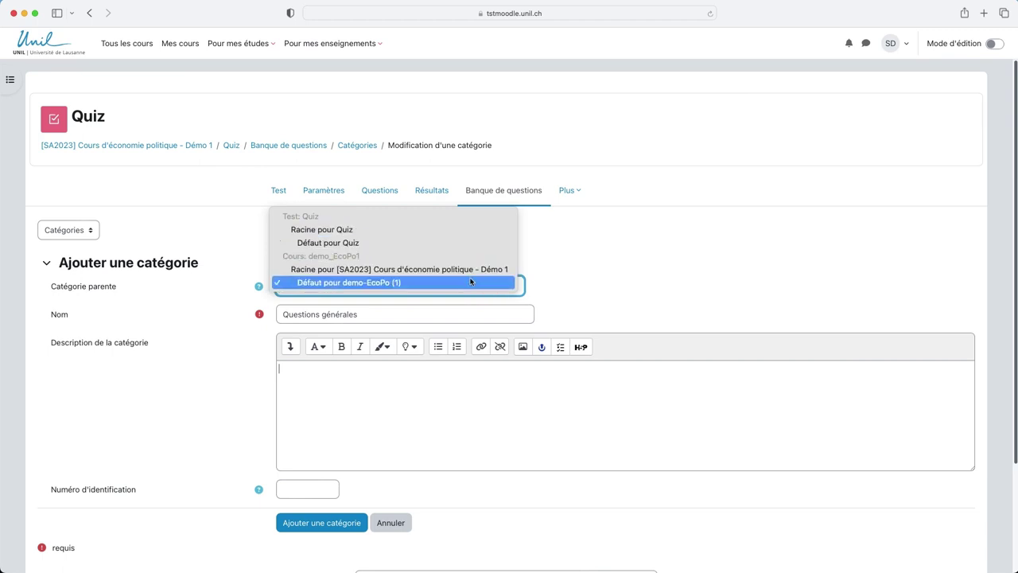
pyautogui.click(471, 284)
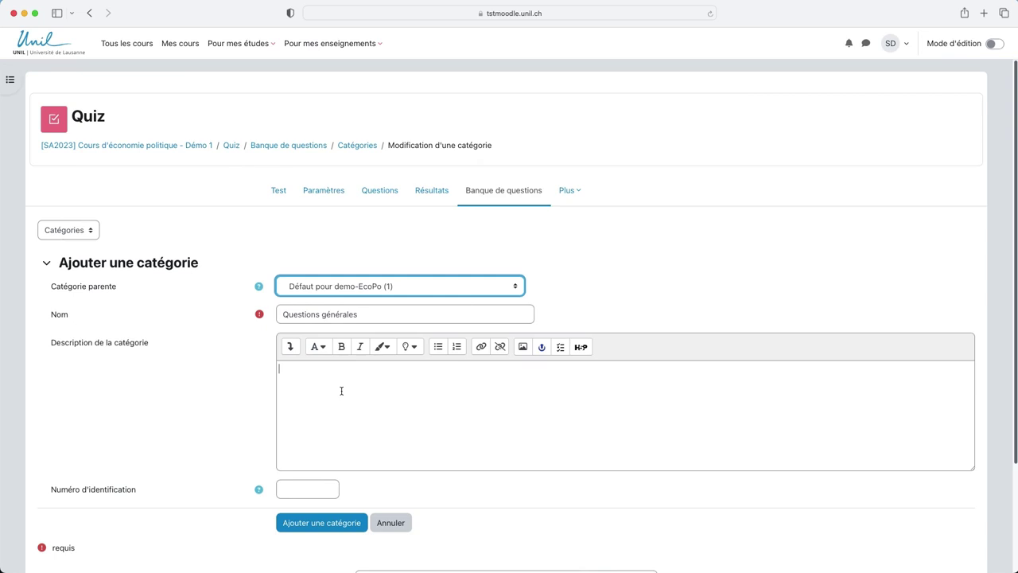
pyautogui.click(317, 530)
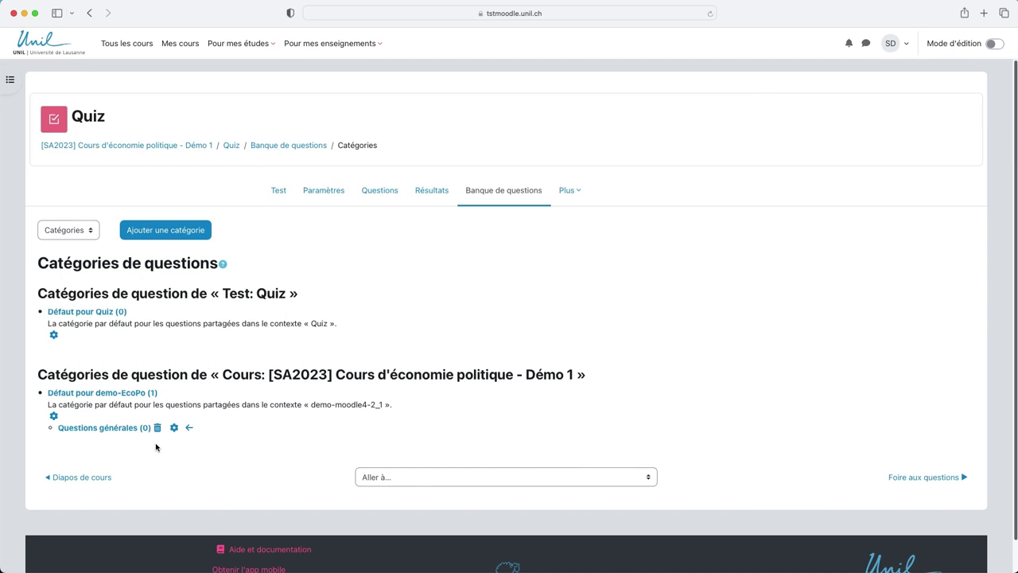
# Move the Ecole keynésienne question into the Questions générales category of the question bank
pyautogui.click(92, 236)
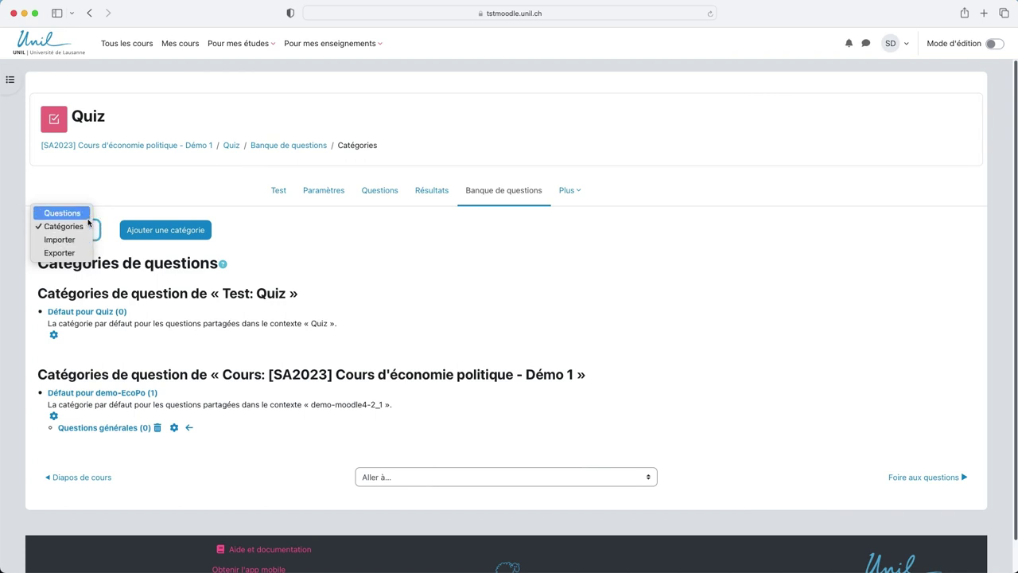
pyautogui.click(86, 213)
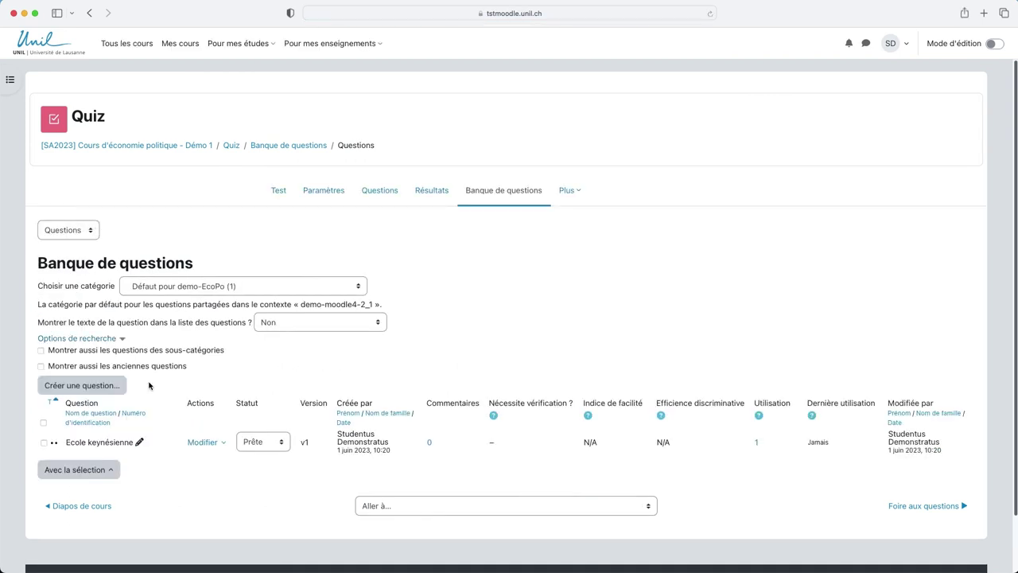
pyautogui.click(44, 443)
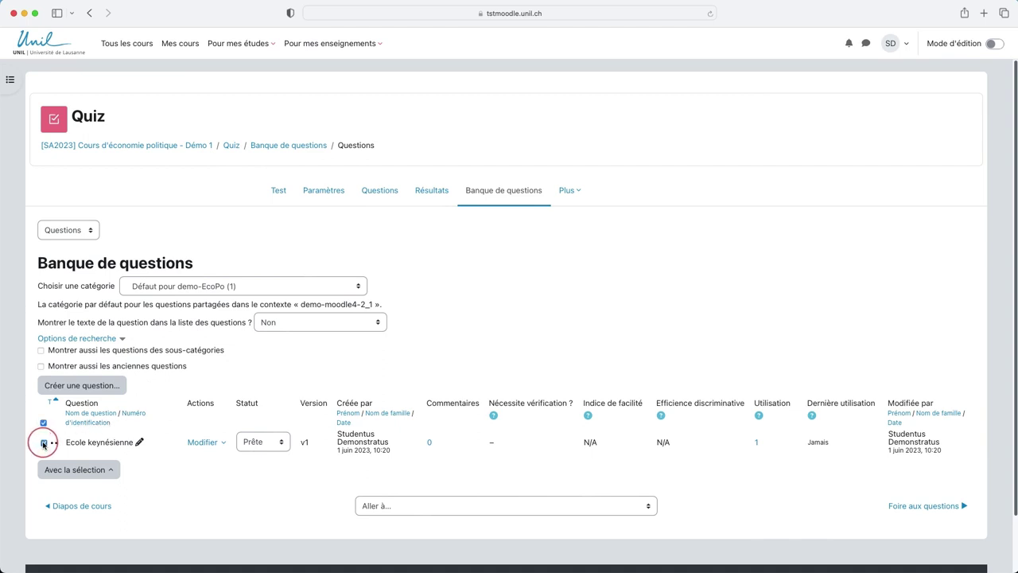
pyautogui.click(101, 478)
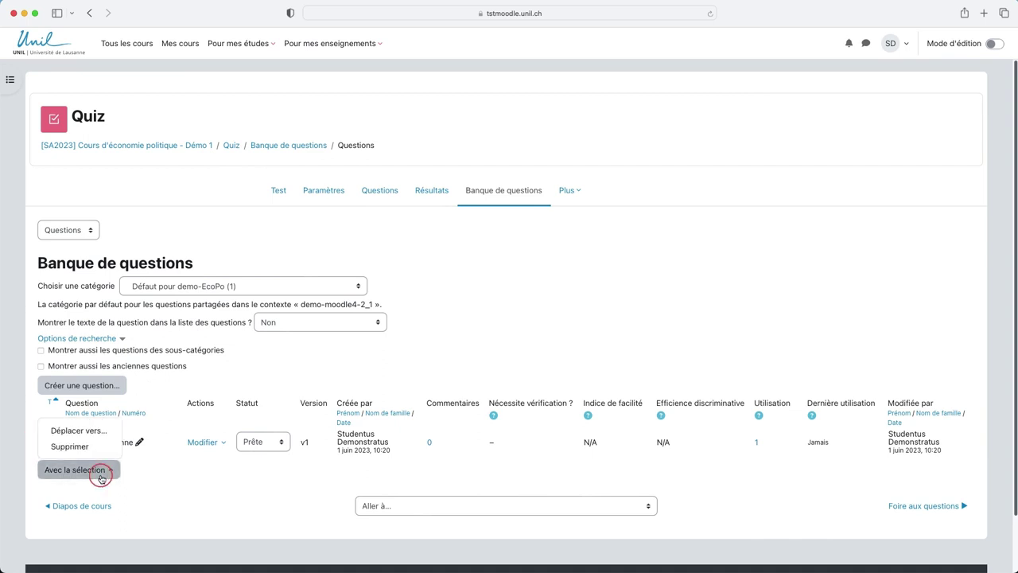
pyautogui.click(108, 431)
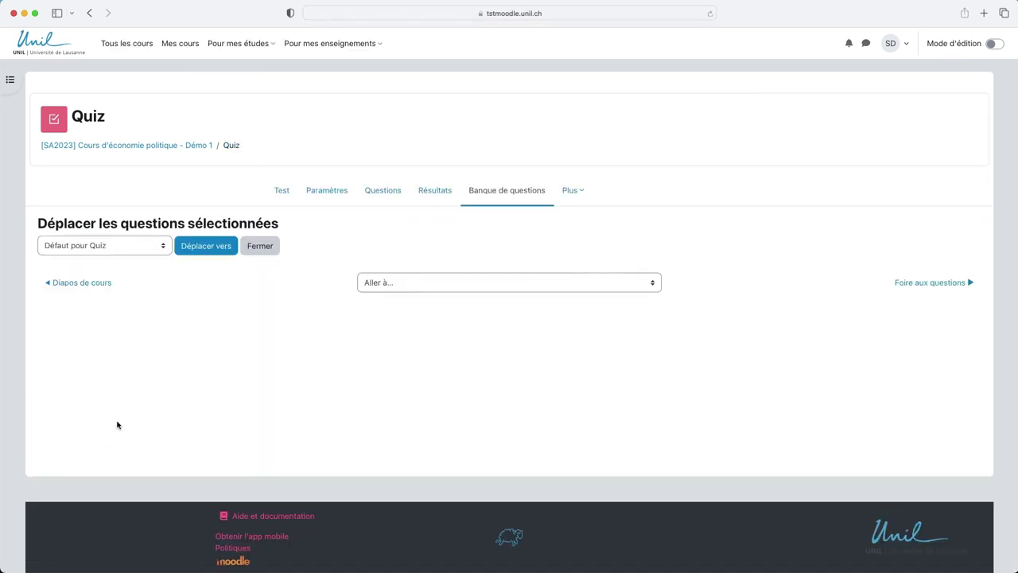
pyautogui.click(144, 251)
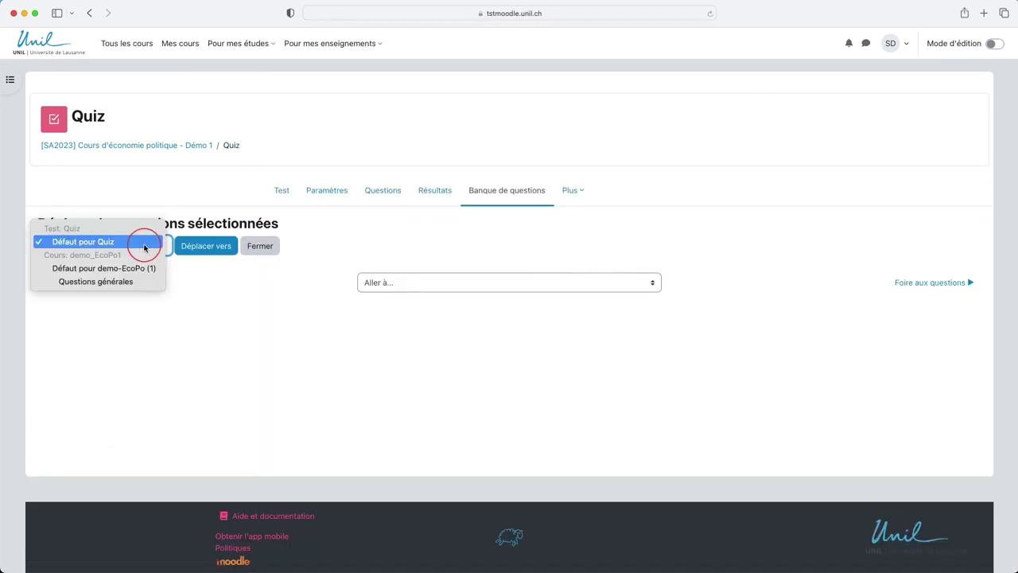
pyautogui.click(144, 284)
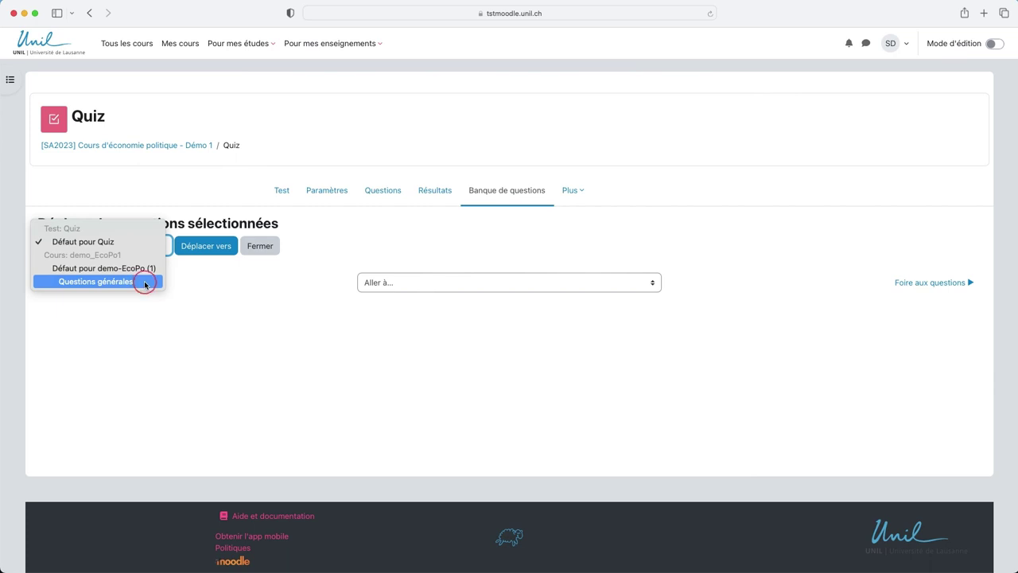
pyautogui.click(215, 254)
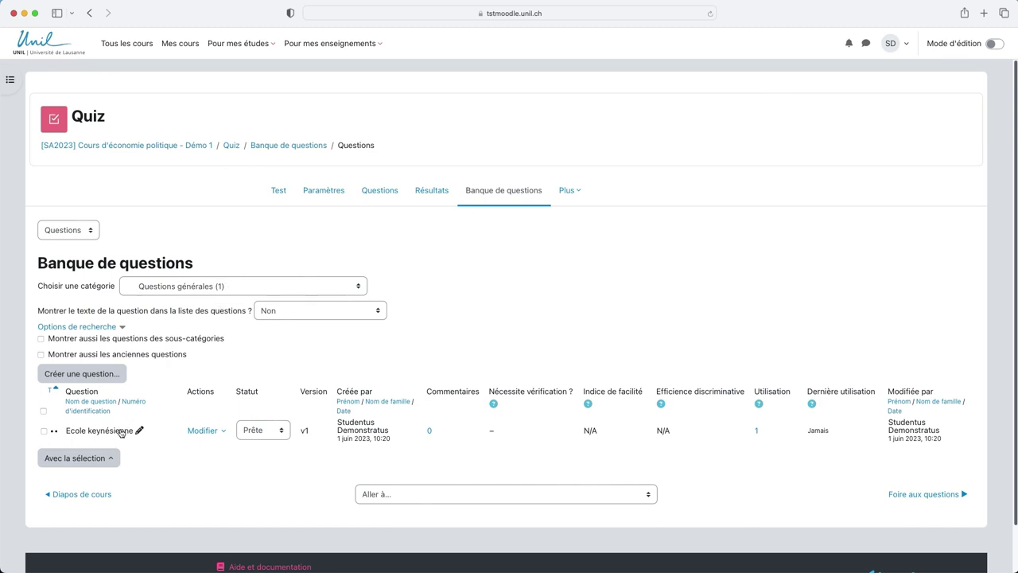
pyautogui.click(207, 285)
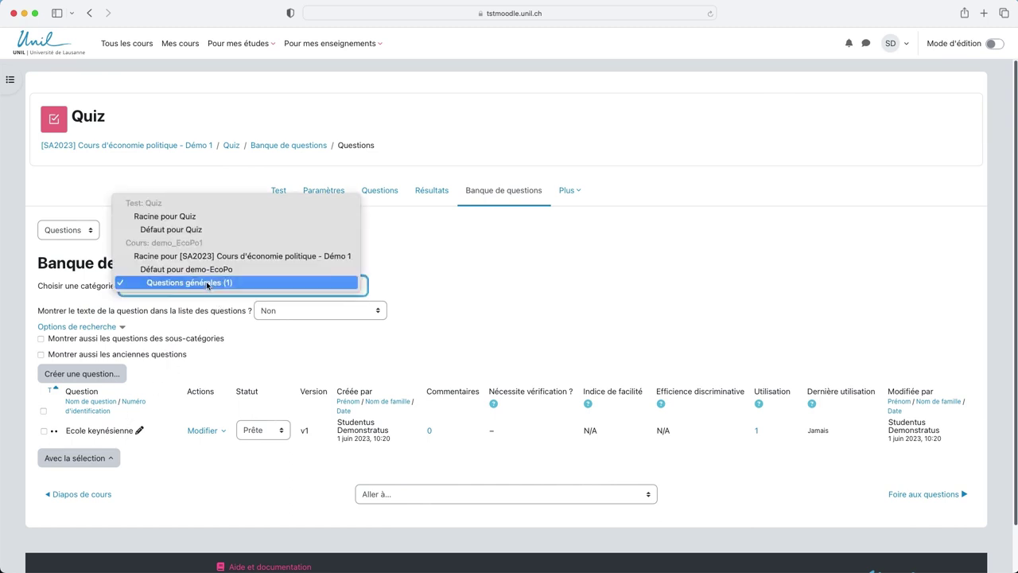
pyautogui.click(212, 277)
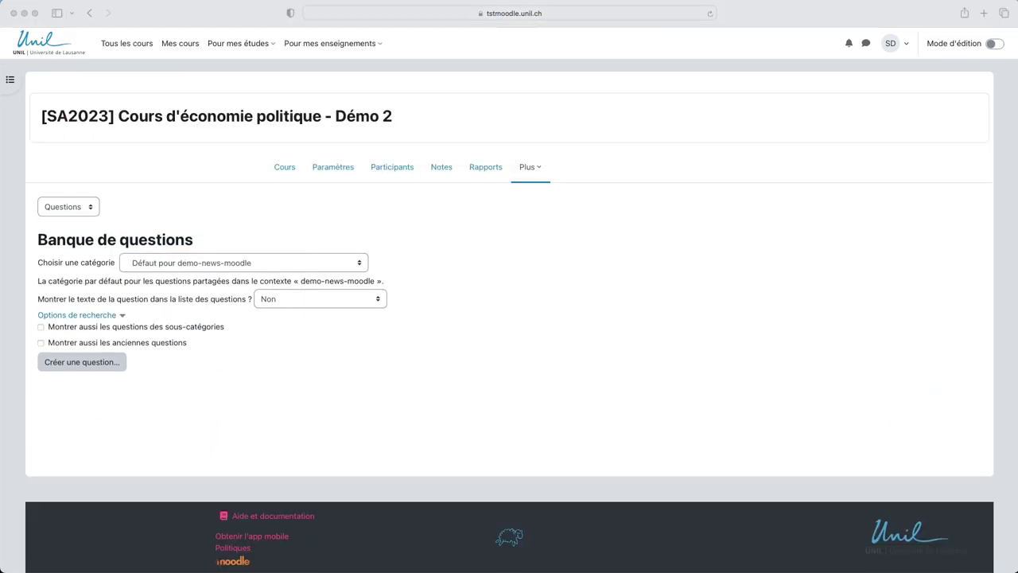
# Open the Catégories section of the question bank in the Démo 2 course
pyautogui.click(91, 209)
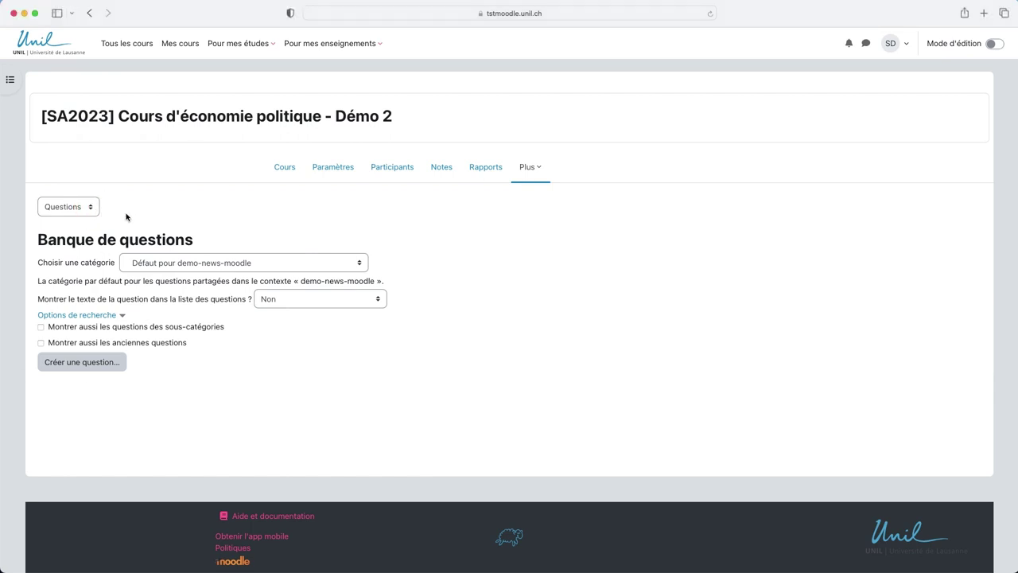
pyautogui.click(92, 207)
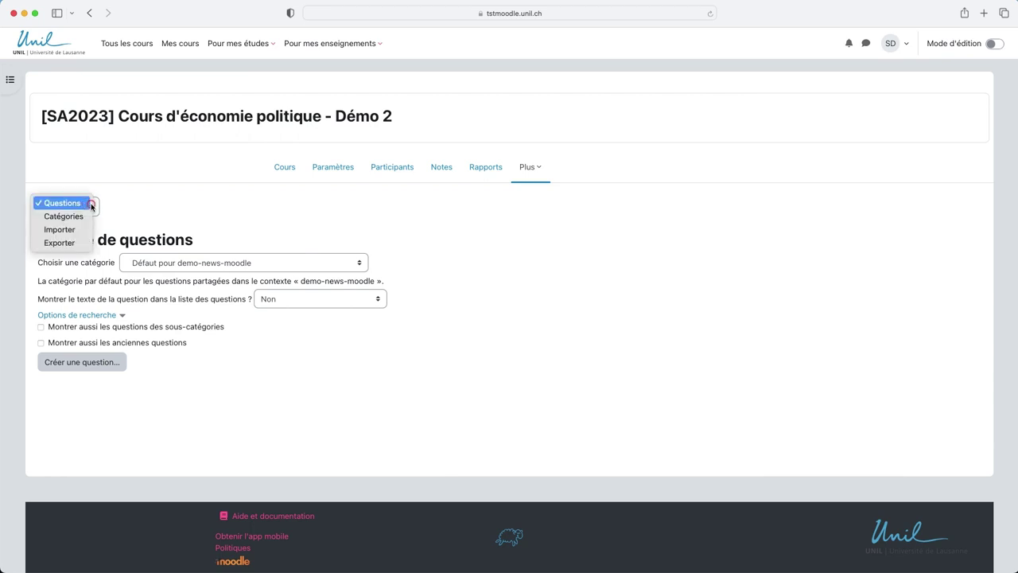
pyautogui.click(88, 217)
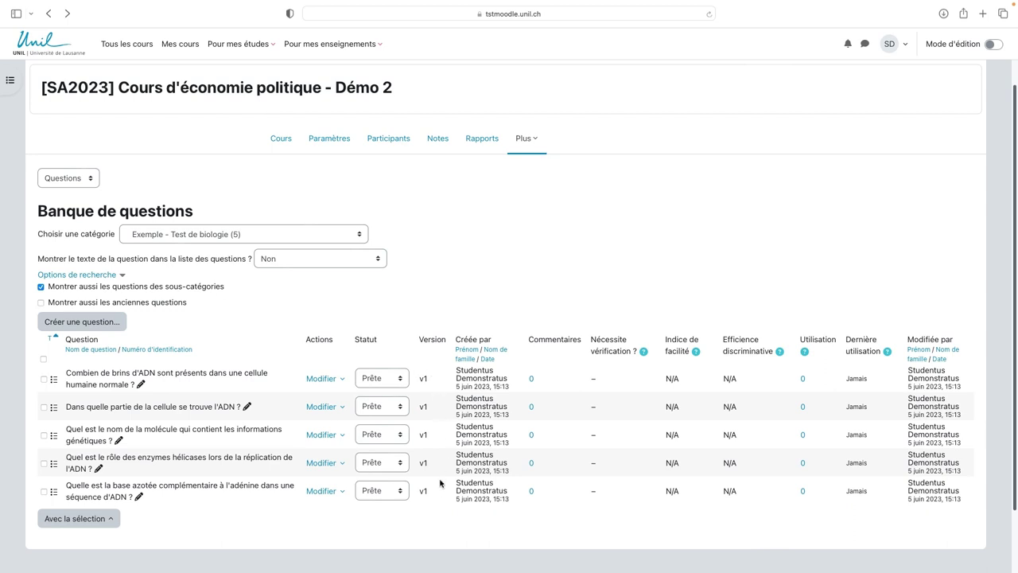
# Add the general feedback "Il y a toujours deux brins d'ADN." to the question on the number of DNA strands and save it
pyautogui.click(327, 380)
pyautogui.click(322, 398)
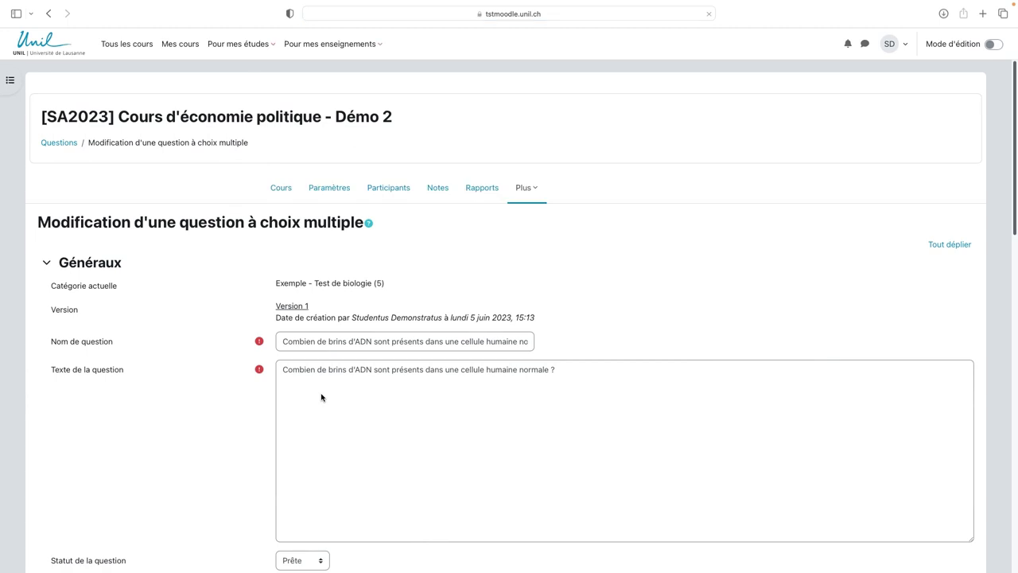
pyautogui.scroll(-7, 321, 397)
pyautogui.click(322, 397)
pyautogui.write('I')
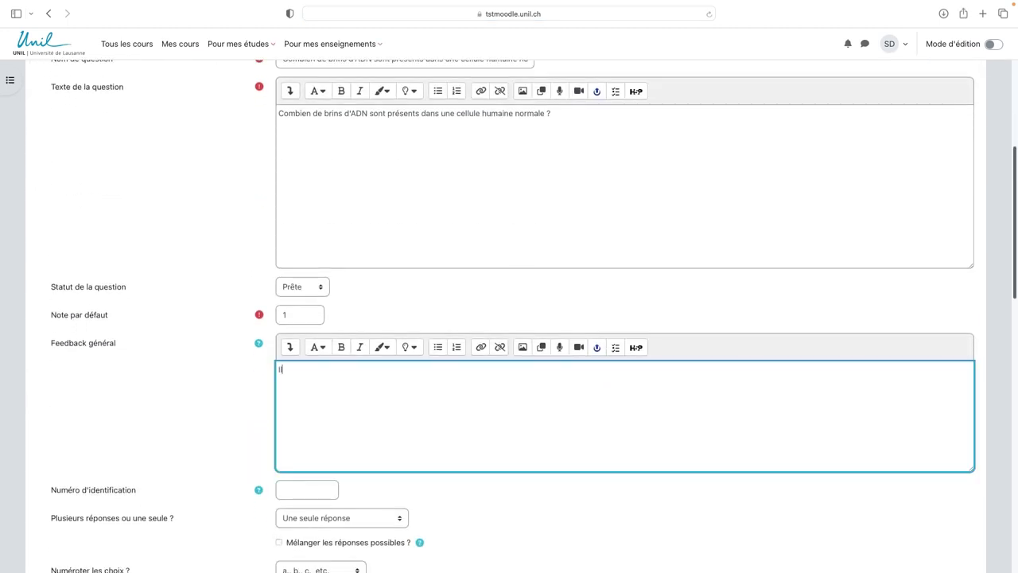
pyautogui.write("l y a toujours deux brins d'ADN.")
pyautogui.scroll(-15, 318, 398)
pyautogui.click(309, 422)
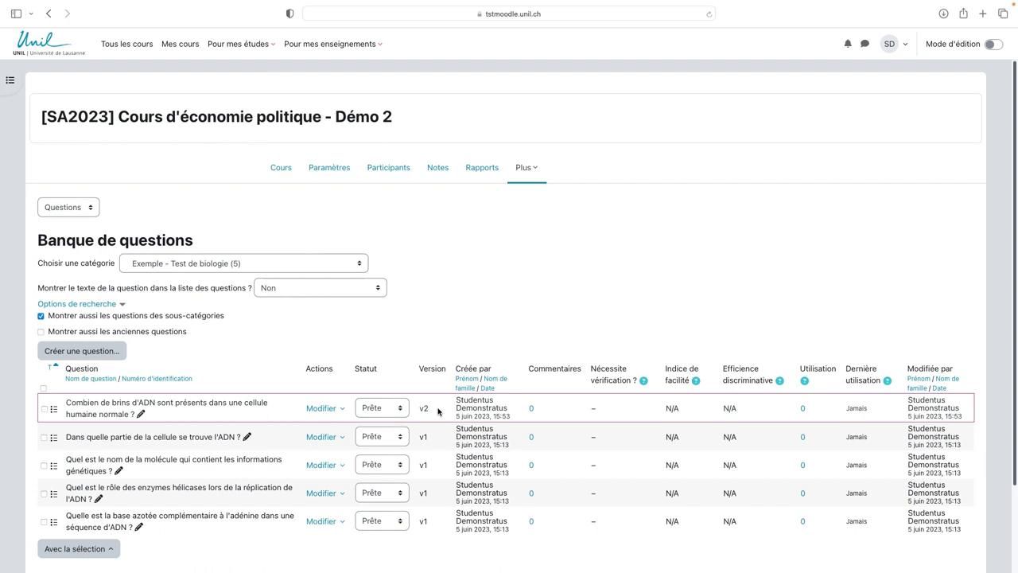
# Set the question "Dans quelle partie de la cellule se trouve l'ADN ?" to Brouillon and add the comment "Très bien !" to it
pyautogui.click(400, 443)
pyautogui.click(393, 446)
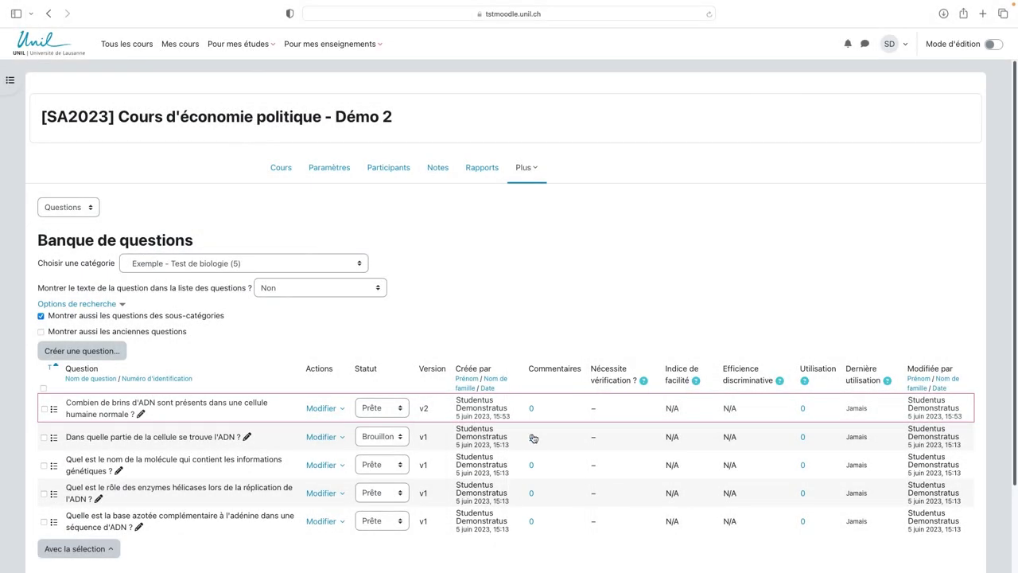
pyautogui.click(531, 437)
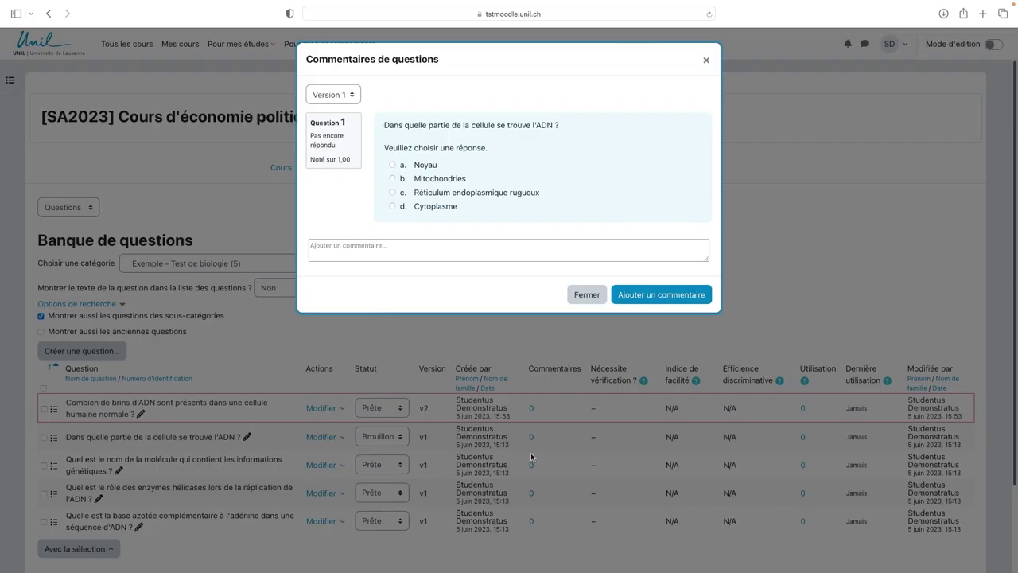
pyautogui.click(480, 251)
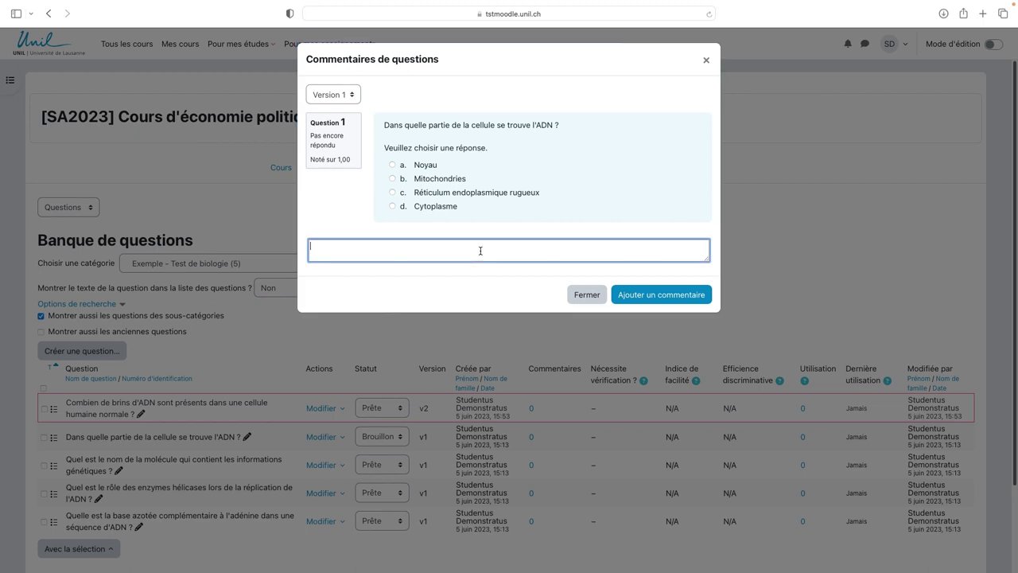
pyautogui.write('Très bine')
pyautogui.click(691, 295)
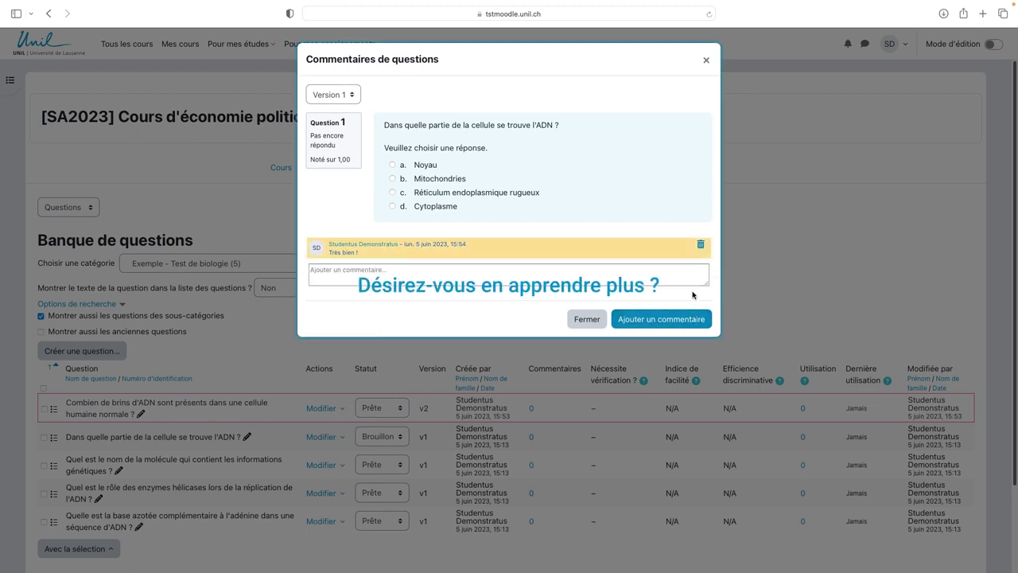